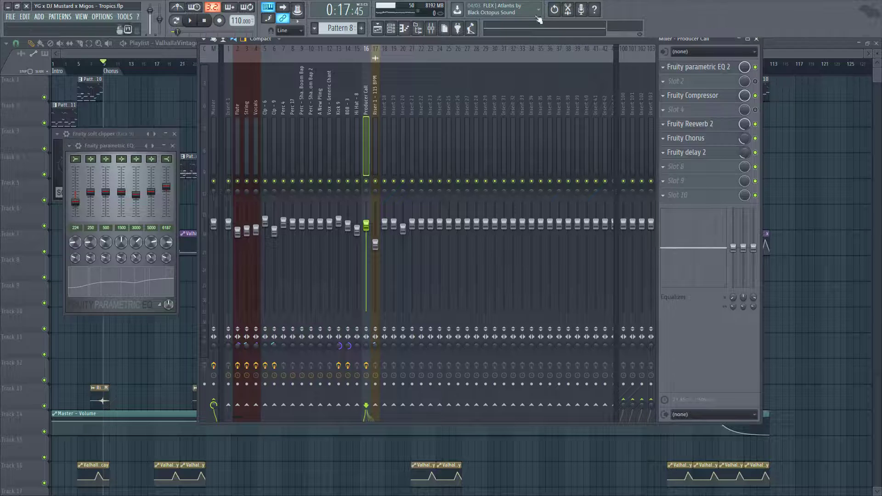
Browse several mixer inserts, including Insert 18, then select the Master to show its four-effect chain
left_click(309, 118)
left_click(381, 99)
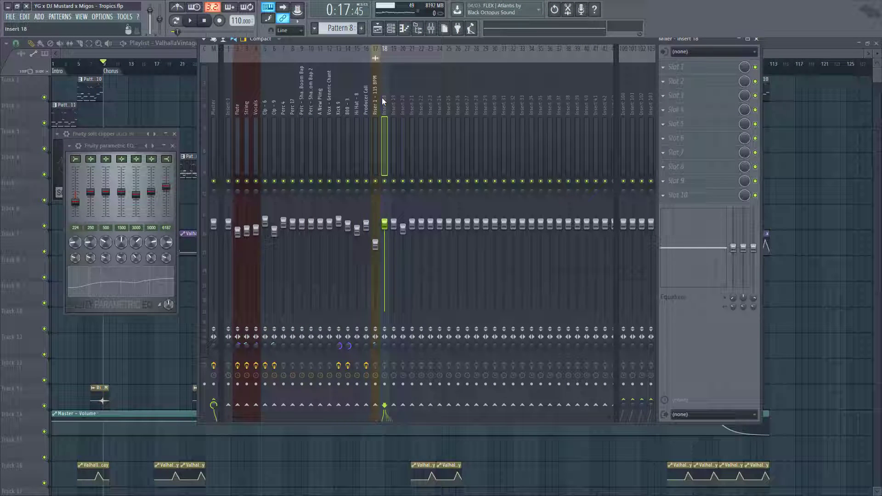
left_click(355, 104)
left_click(339, 106)
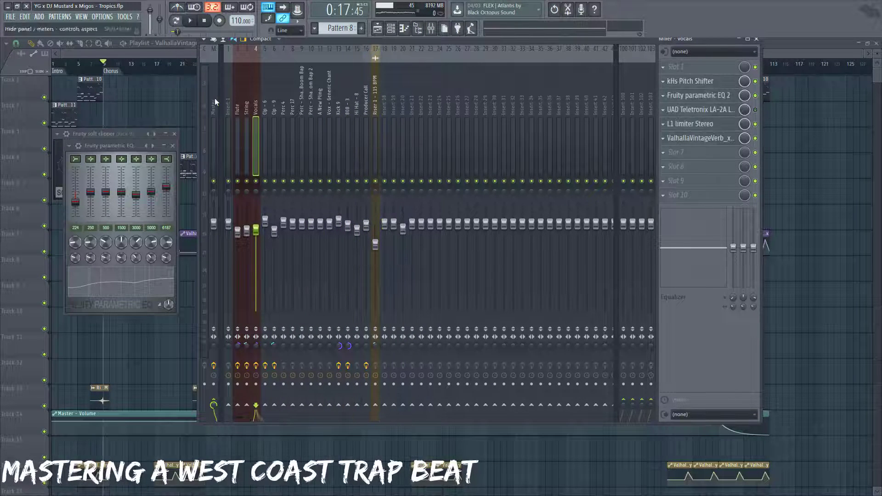
left_click(213, 114)
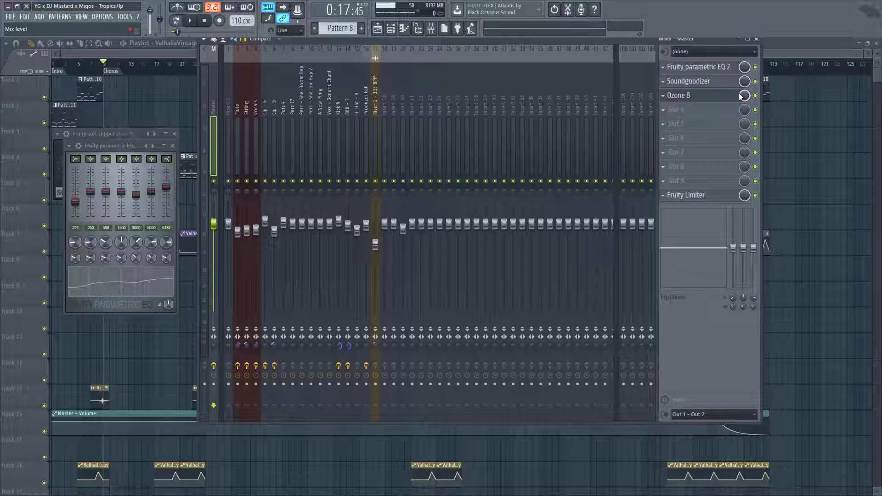
Open the Master's Fruity parametric EQ 2 and play the beat to hear its curve
left_click(722, 67)
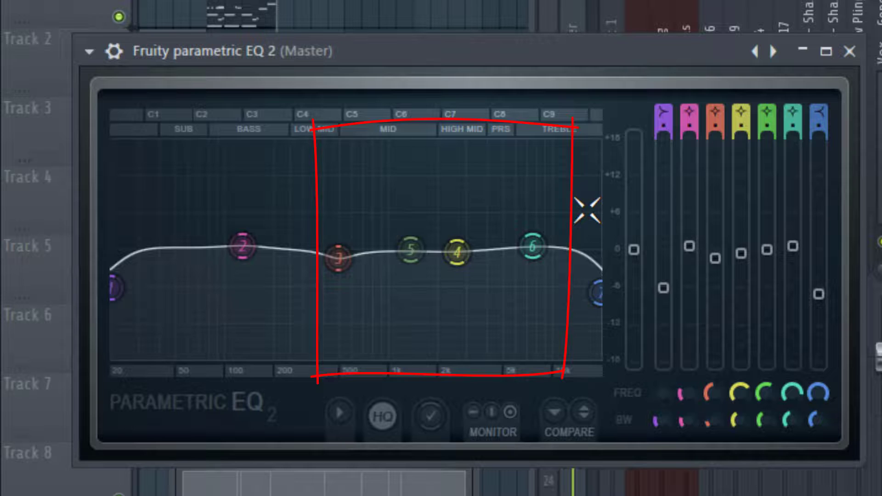
key("space")
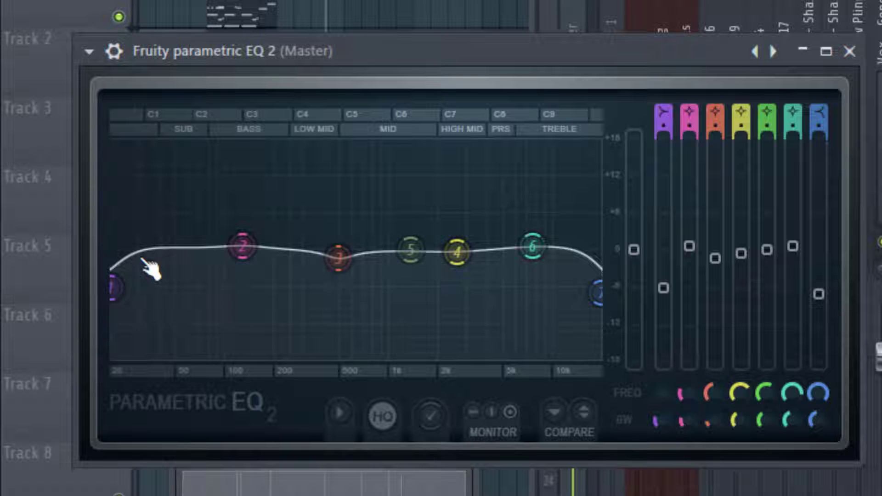
key("space")
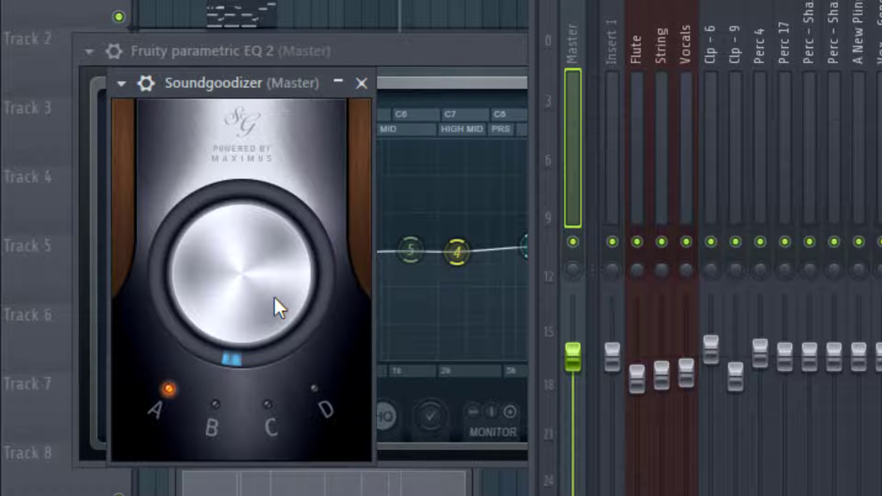
Sweep the Soundgoodizer amount up and back, then bring up Ozone 8 on the Master
left_click_drag(274, 296, 274, 276)
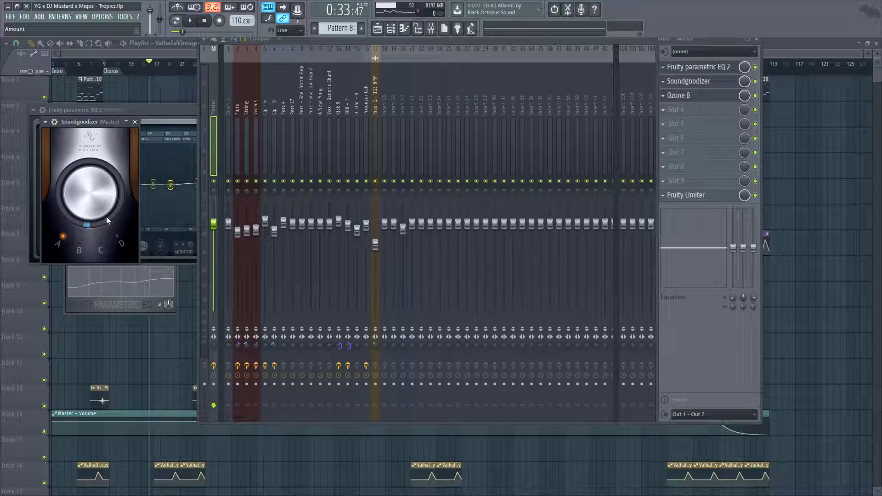
left_click(679, 95)
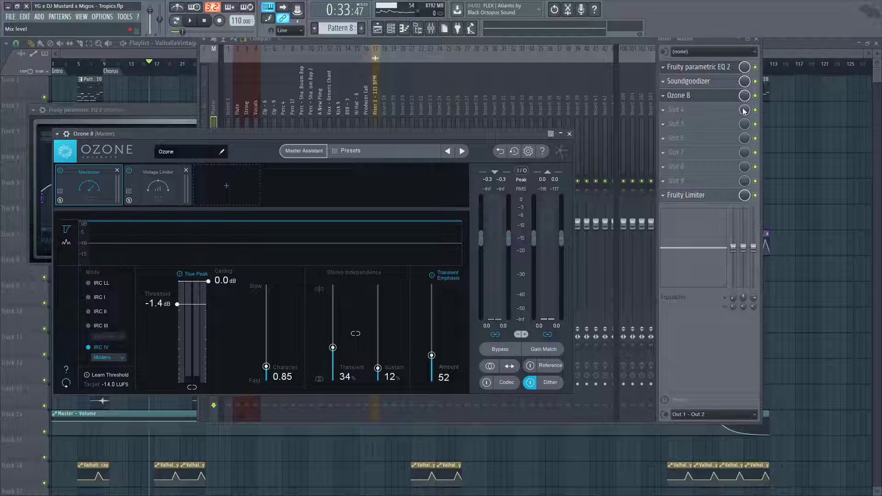
Compare Ozone 8's Vintage Limiter and Maximizer (−1.4 dB threshold, 0.0 dB ceiling), then start playback
left_click_drag(339, 133, 500, 146)
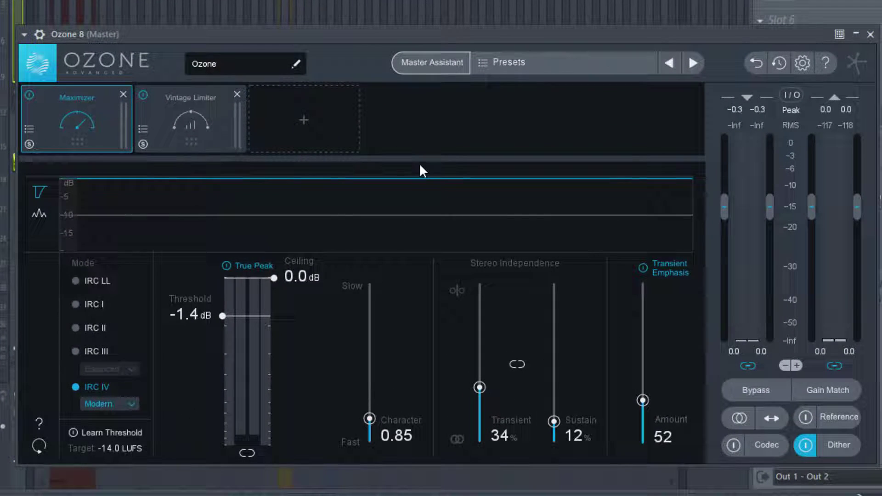
left_click(180, 101)
left_click(121, 119)
left_click(186, 119)
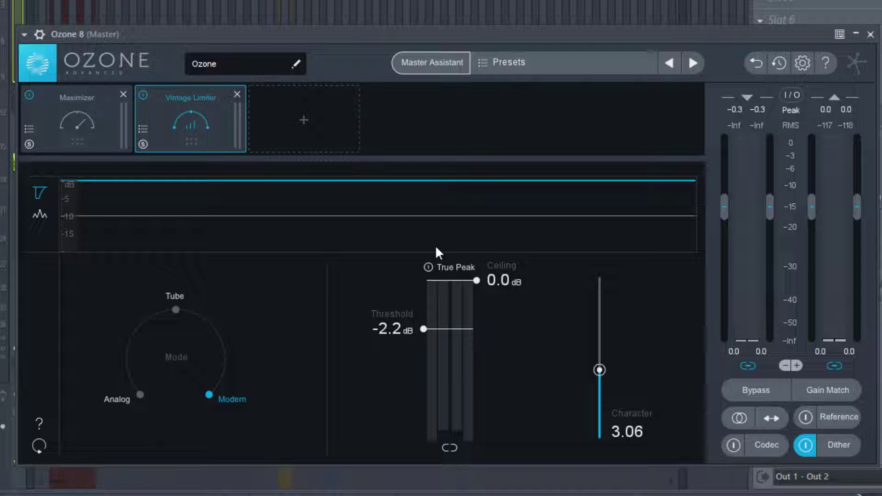
left_click(73, 106)
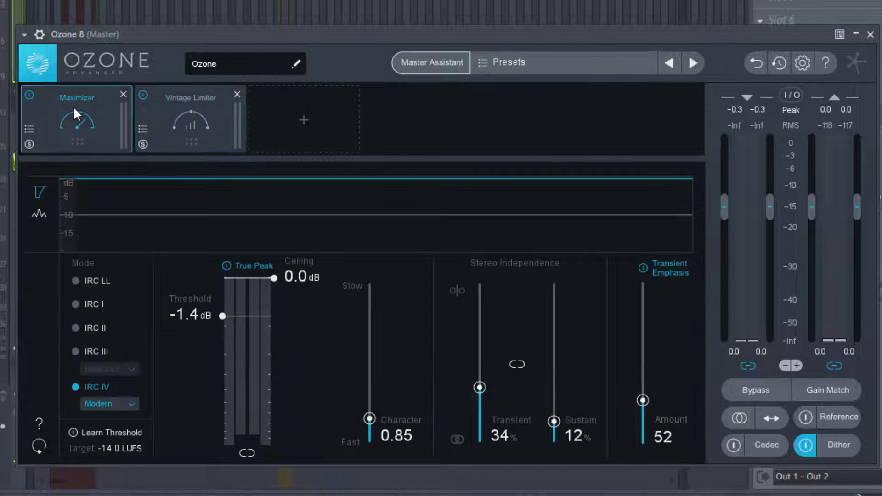
key("space")
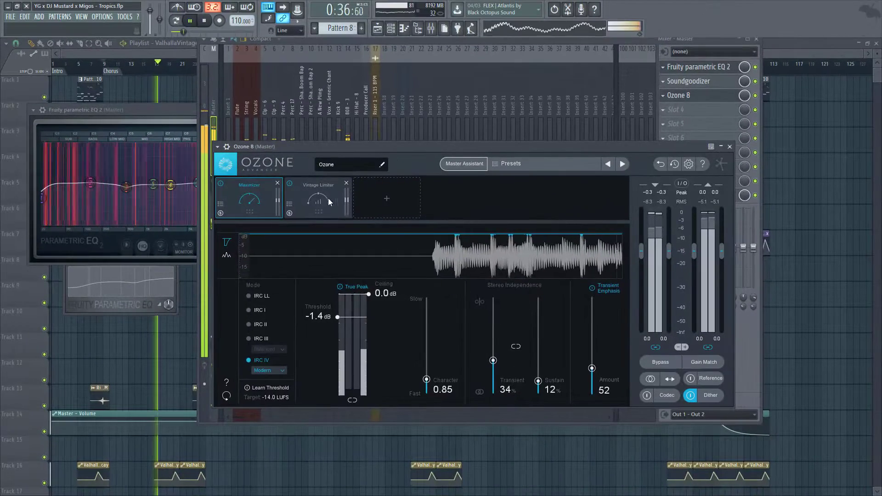
During playback, check Ozone's Vintage Limiter and Dither settings, then close Ozone 8
left_click(295, 184)
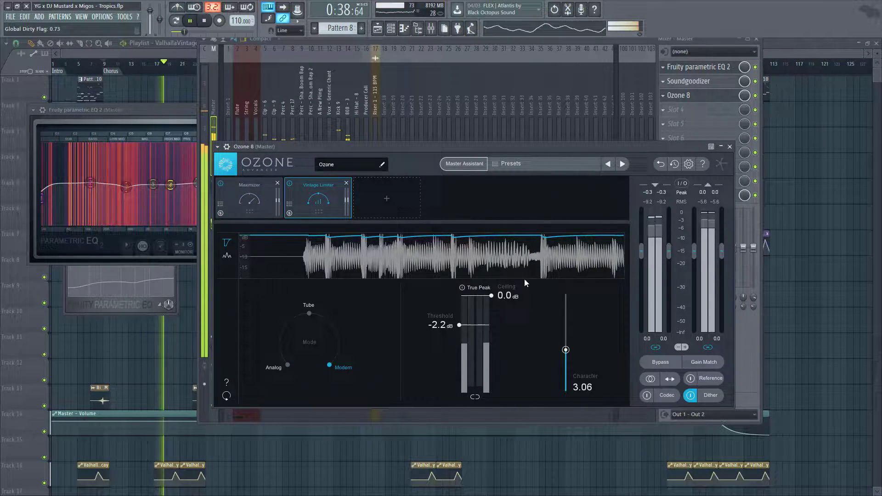
left_click(709, 396)
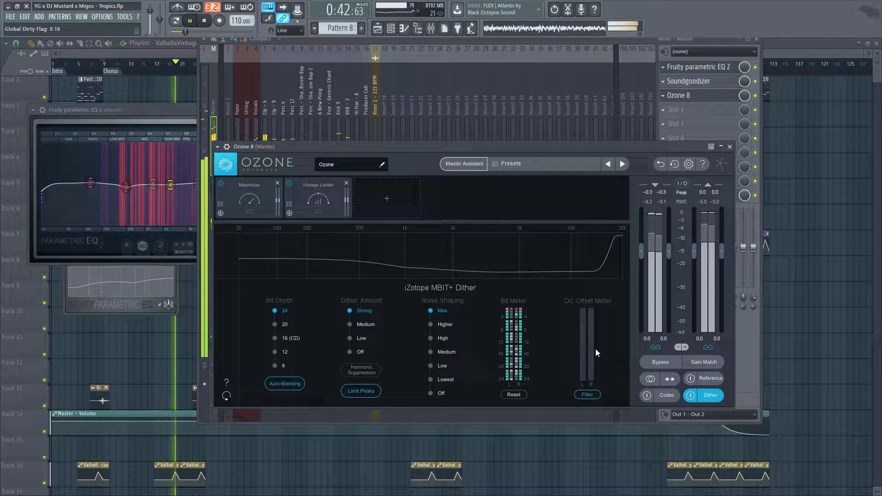
left_click(719, 395)
left_click(730, 147)
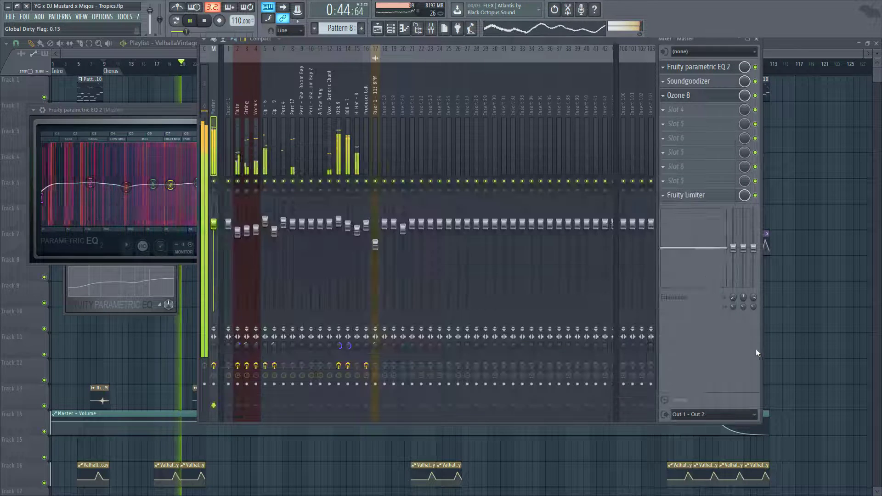
Bring the Master's Fruity Limiter to the front with its live waveform display running
left_click(696, 196)
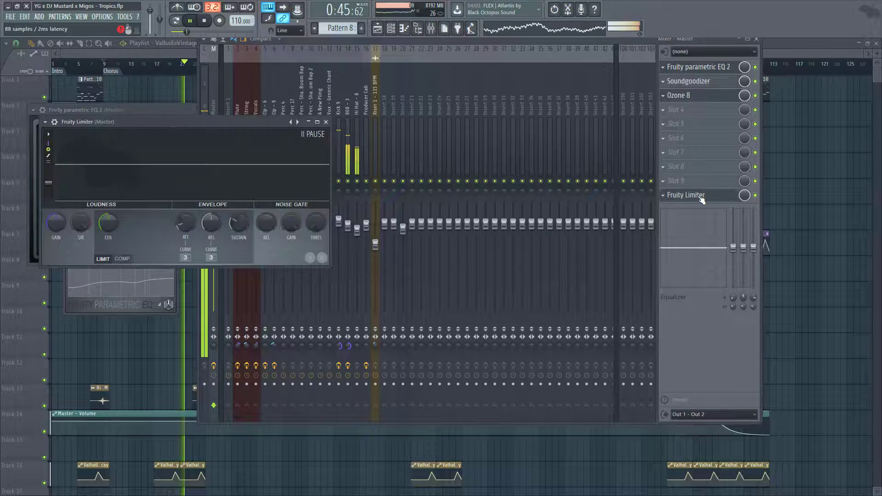
left_click(226, 164)
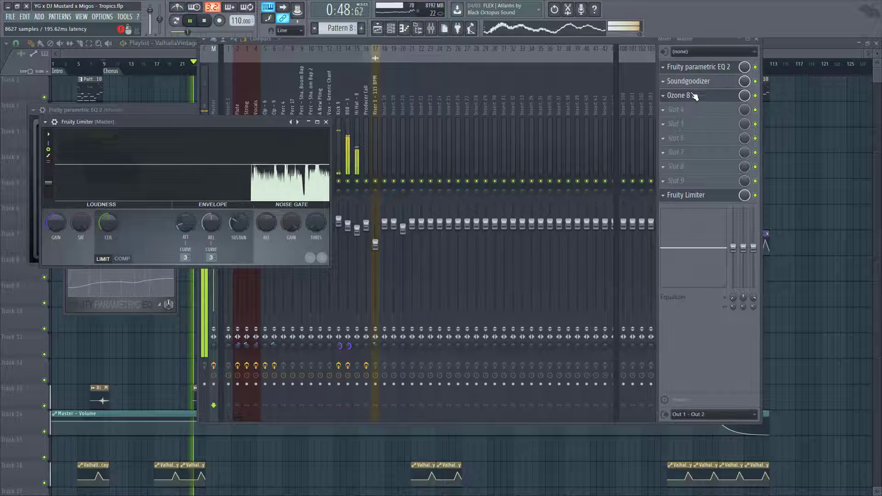
left_click(277, 158)
left_click(277, 159)
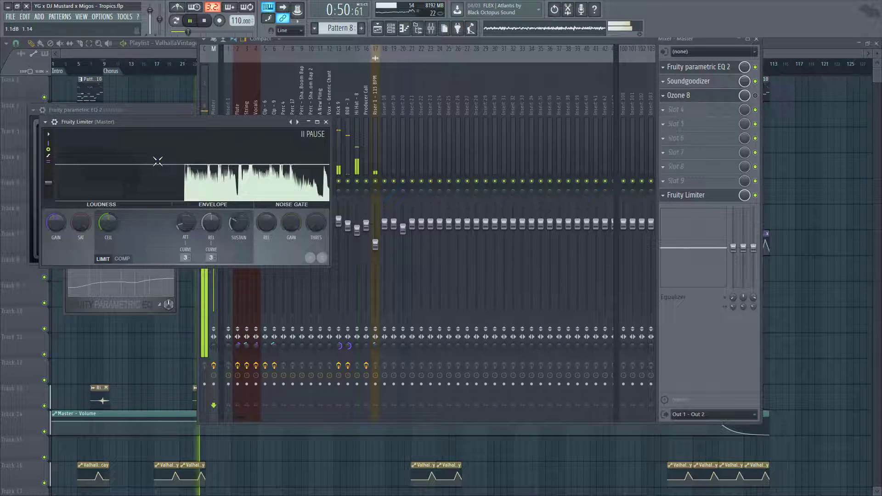
Stop and restart the song, then maximize the Fruity Limiter to fill the screen
left_click(192, 20)
left_click(760, 102)
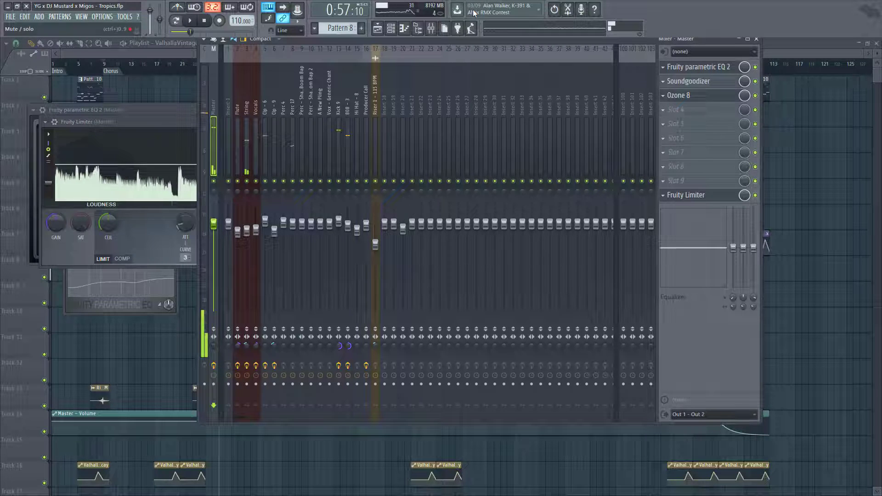
left_click(190, 20)
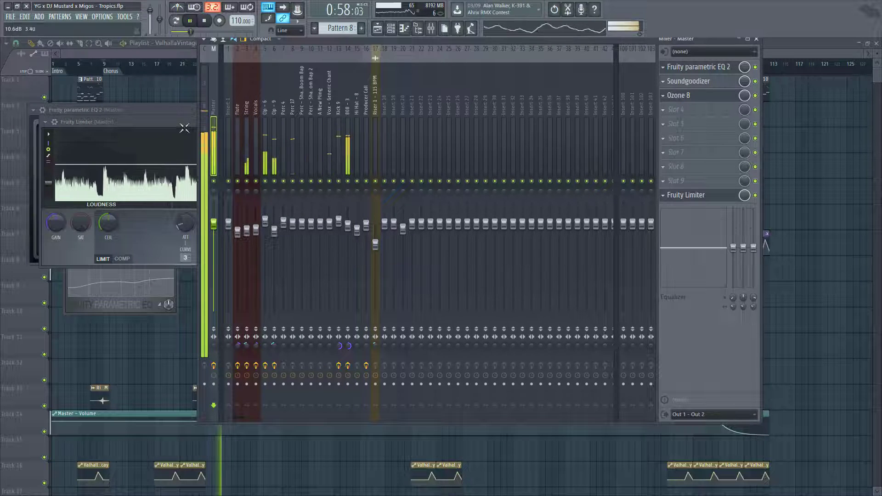
double_click(170, 125)
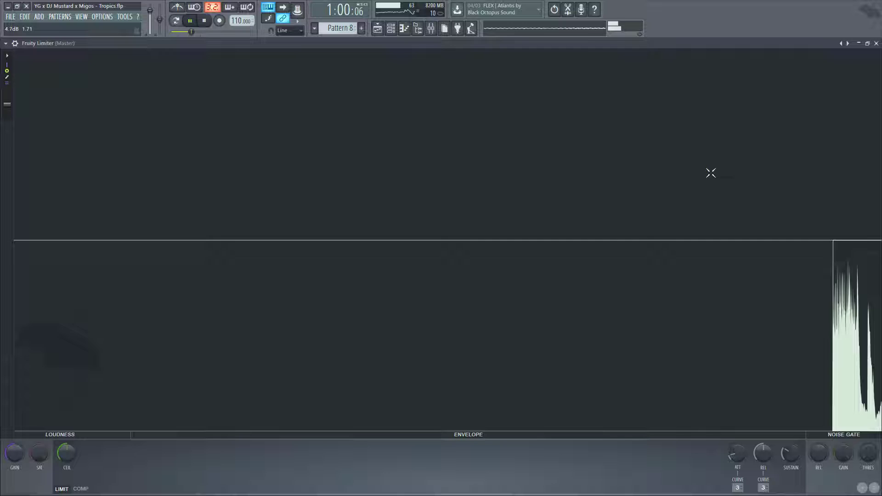
Restore the Fruity Limiter to a larger floating window and narrow the mixer beside it
left_click(868, 43)
left_click_drag(329, 266, 510, 388)
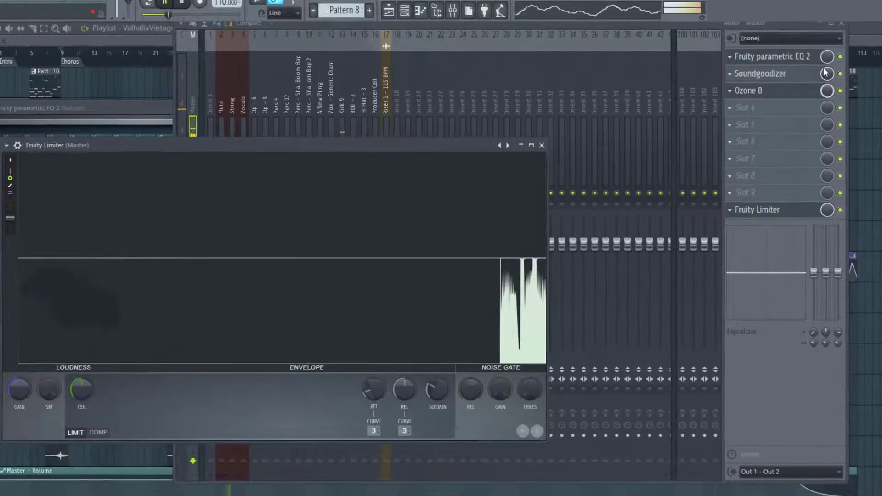
left_click_drag(673, 36, 719, 85)
left_click_drag(779, 83, 751, 98)
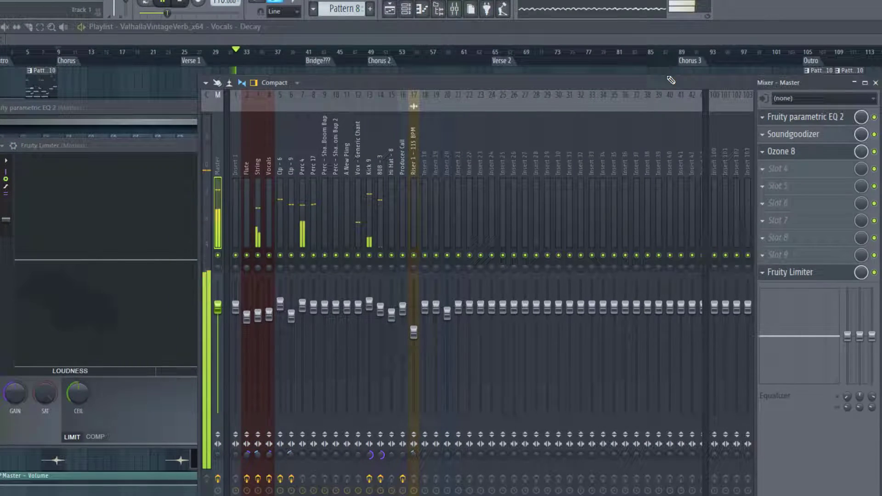
left_click_drag(199, 155, 621, 154)
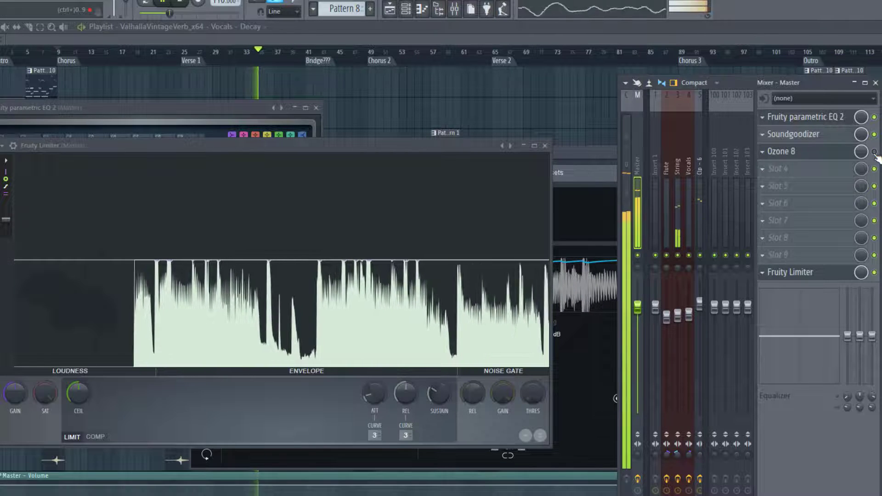
Pause the Fruity Limiter's scrolling waveform while the track keeps playing through the master chain
left_click(400, 207)
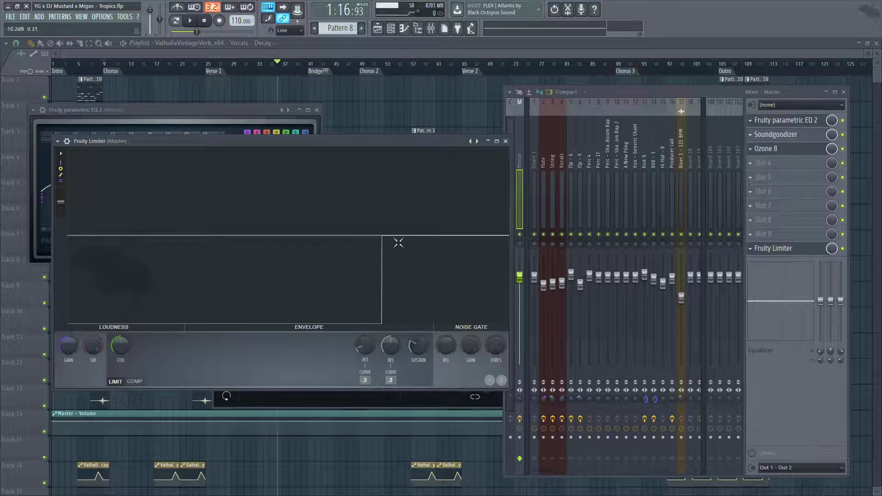
Close the Fruity Limiter and Ozone 8 plugin windows
left_click(506, 141)
left_click(774, 248)
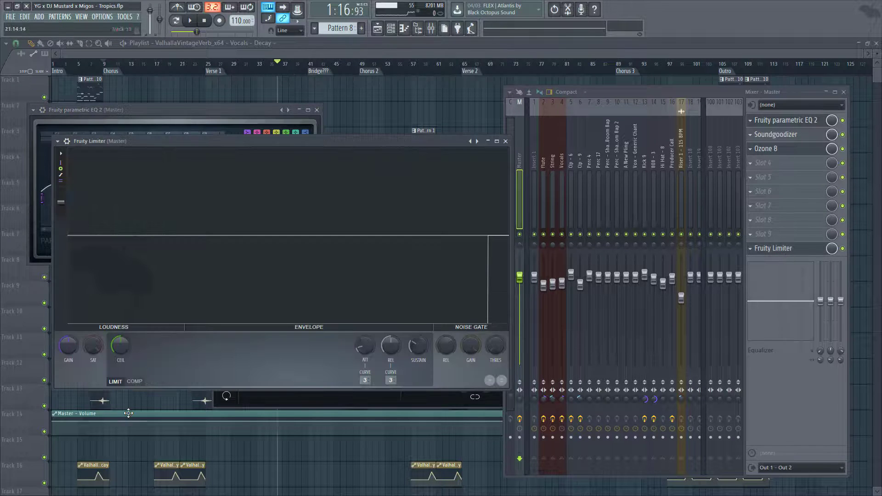
left_click(773, 248)
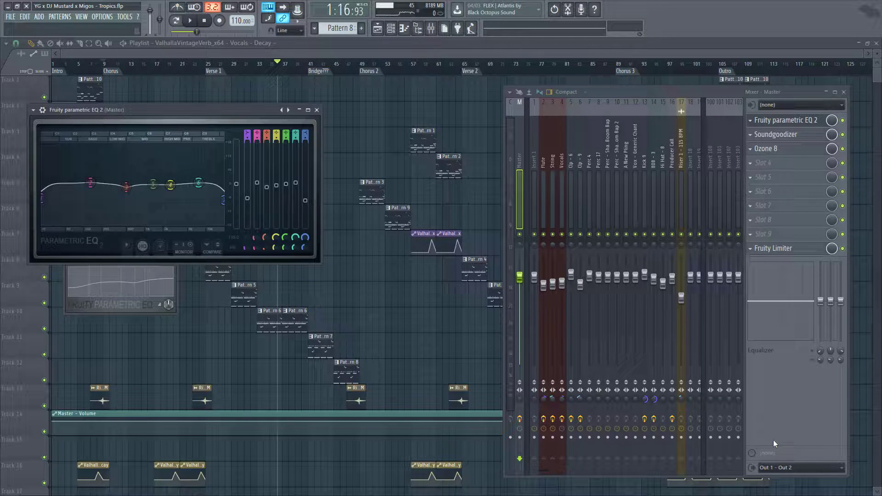
Close the Mixer, master Fruity parametric EQ 2 and Fruity soft clipper windows
left_click(844, 92)
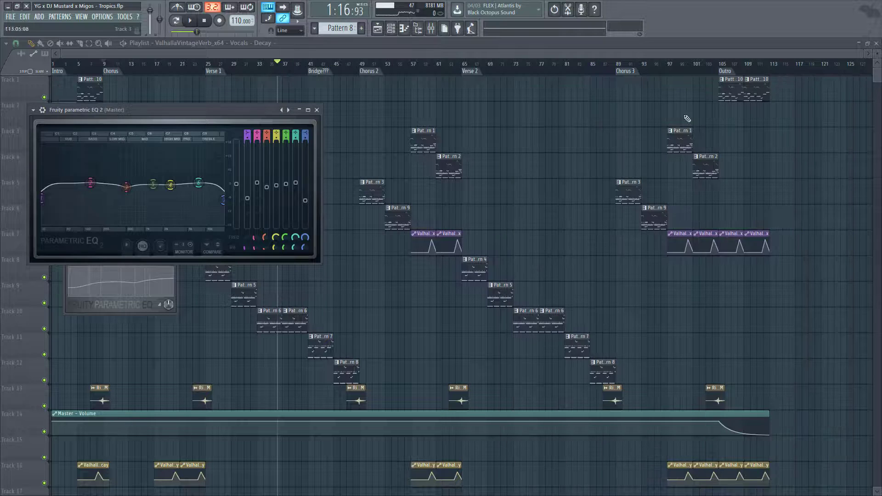
left_click(317, 110)
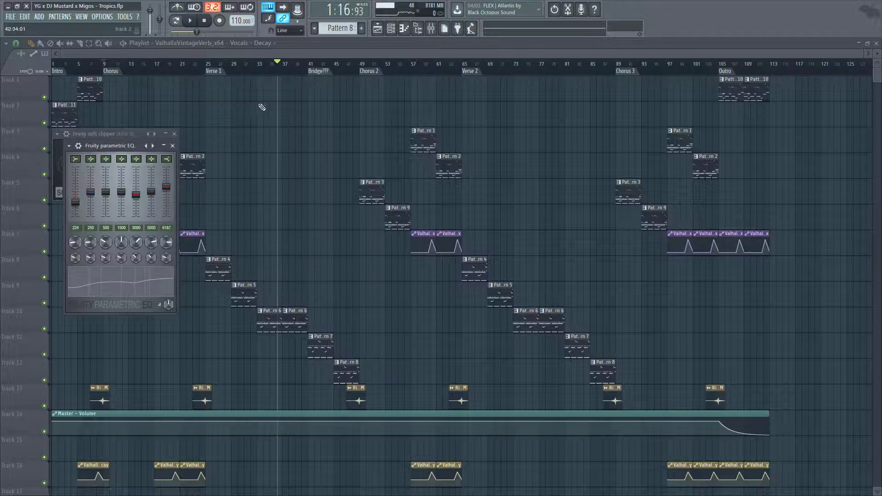
left_click(174, 134)
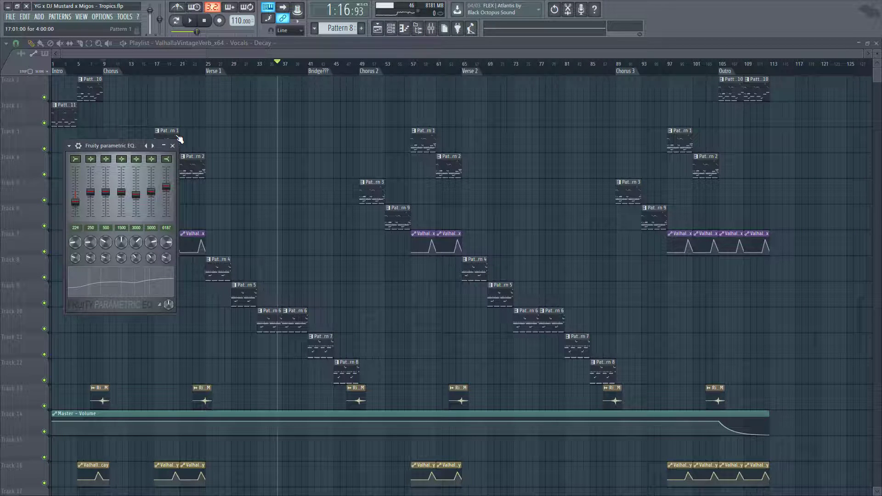